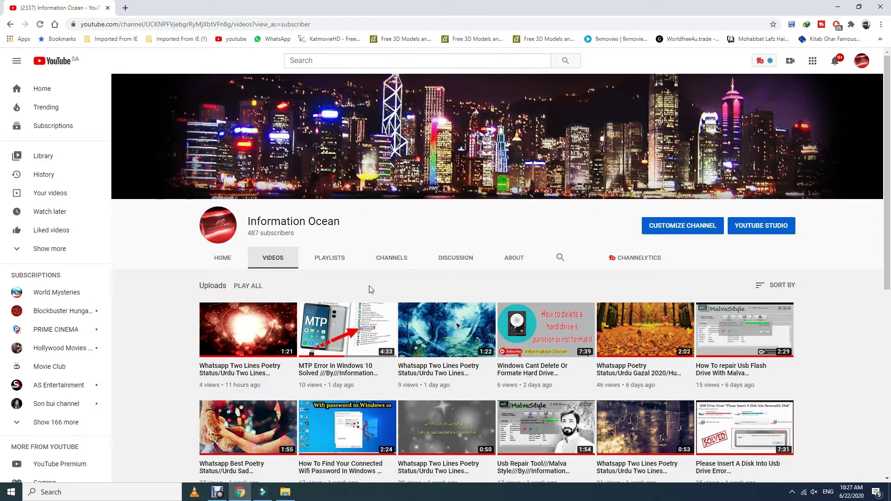
# Step: Switch to Filmora9, import the video clip from the sdfsdfsdf folder, and place it on video track 1 with project settings matched to media
pyautogui.click(268, 493)
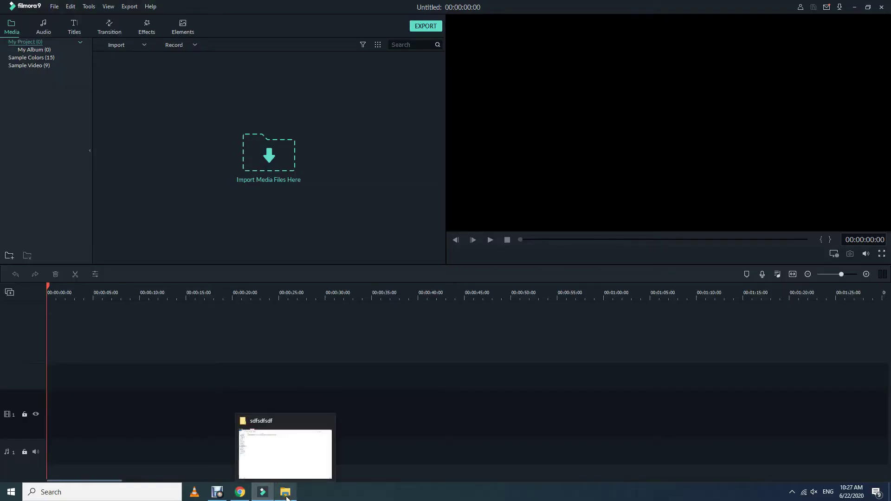
pyautogui.click(286, 495)
pyautogui.moveTo(114, 58); pyautogui.dragTo(300, 222)
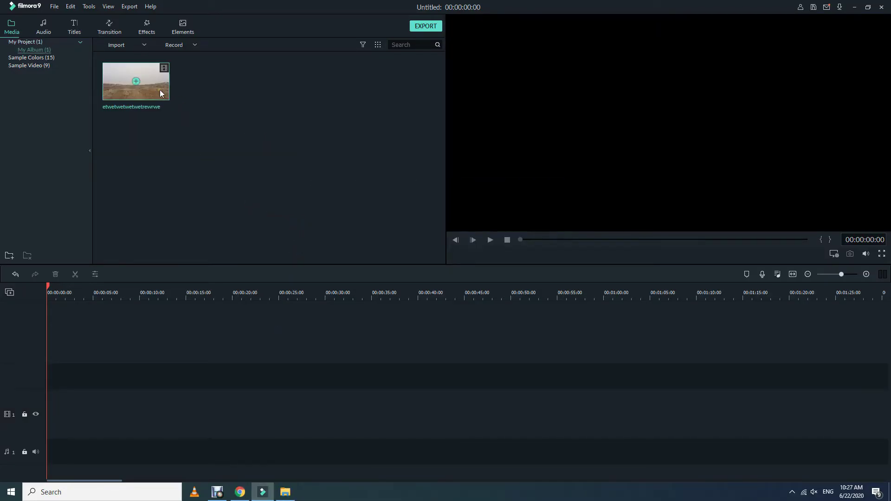
pyautogui.moveTo(160, 90); pyautogui.dragTo(47, 422)
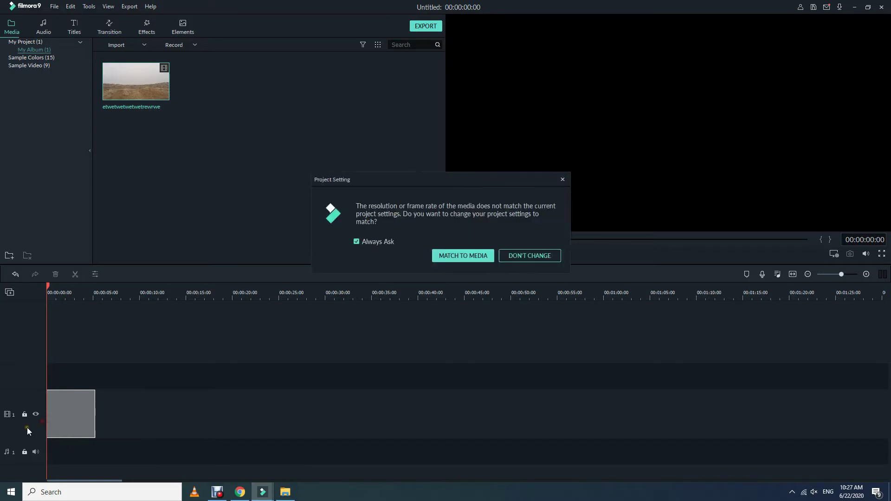
pyautogui.click(470, 256)
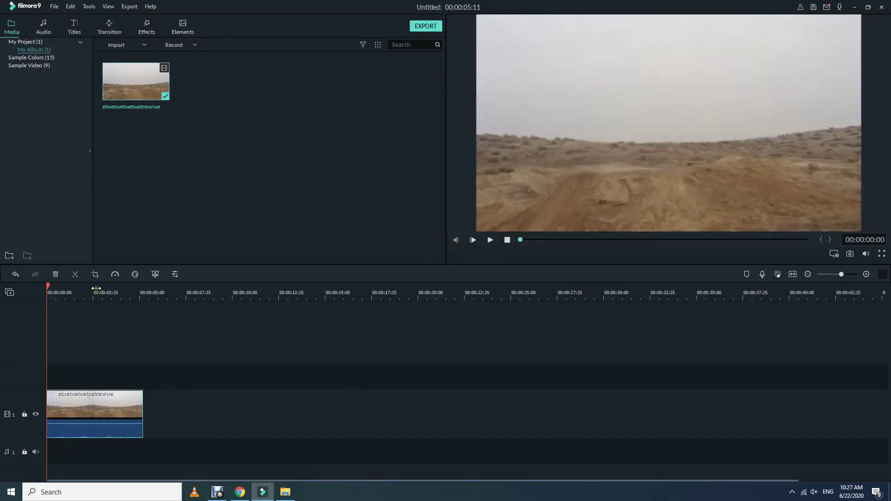
# Step: Capture a snapshot of the clip at 00:00:01:47 and place it there on video track 2, trimmed to the main clip's end
pyautogui.scroll(3, 358, 324)
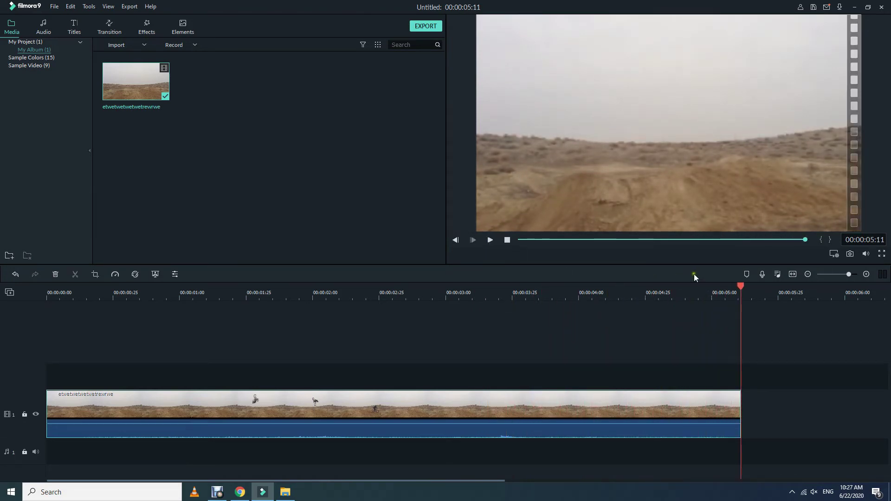
pyautogui.moveTo(741, 287); pyautogui.dragTo(305, 366)
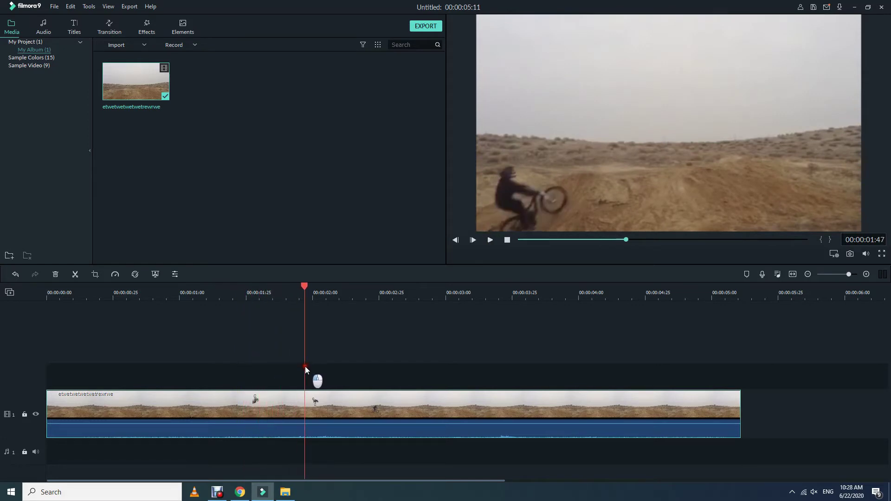
pyautogui.click(850, 254)
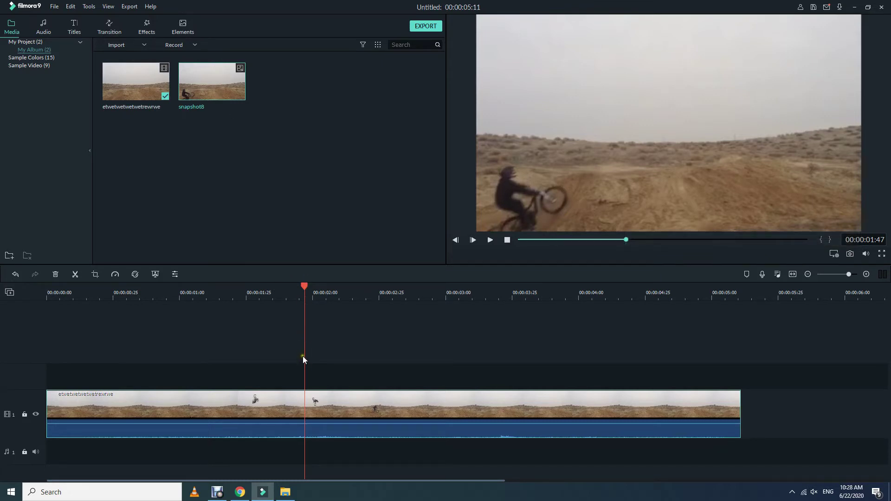
pyautogui.moveTo(216, 88); pyautogui.dragTo(307, 372)
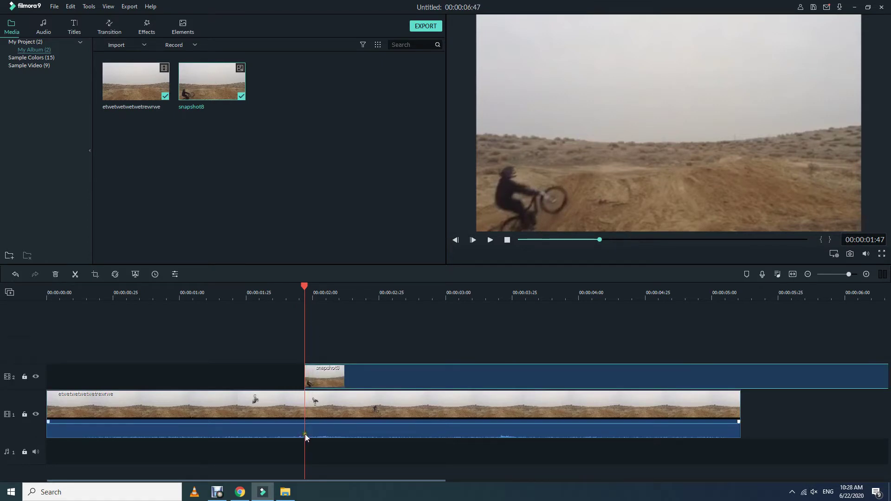
pyautogui.moveTo(678, 295); pyautogui.dragTo(528, 320)
pyautogui.moveTo(673, 376); pyautogui.dragTo(519, 380)
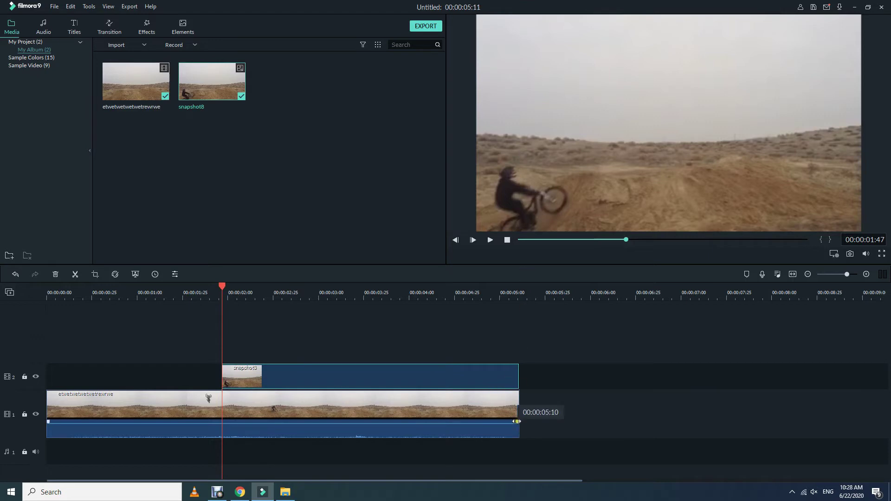
# Step: Set the blending mode of the snapshot on video track 2 to Darken
pyautogui.doubleClick(321, 372)
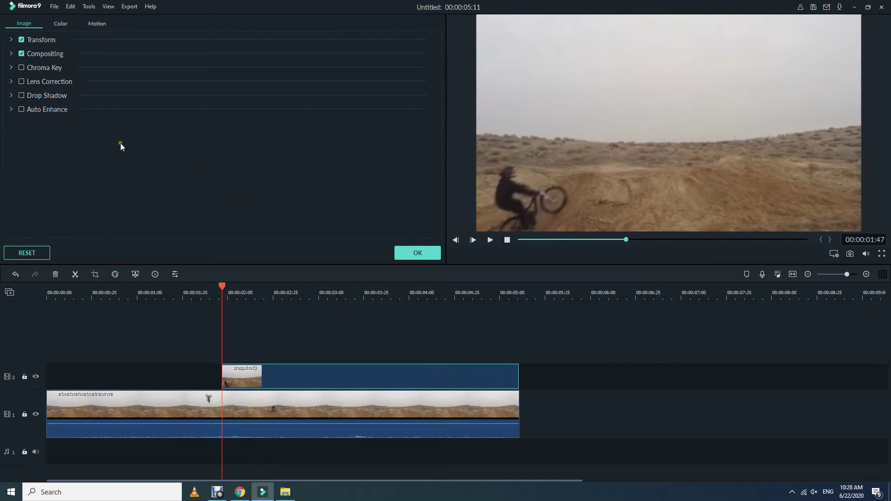
pyautogui.click(11, 54)
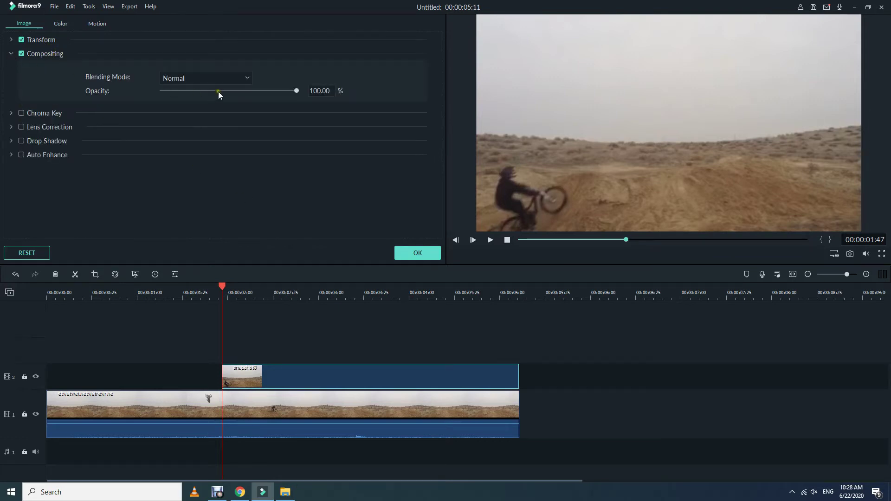
pyautogui.click(176, 79)
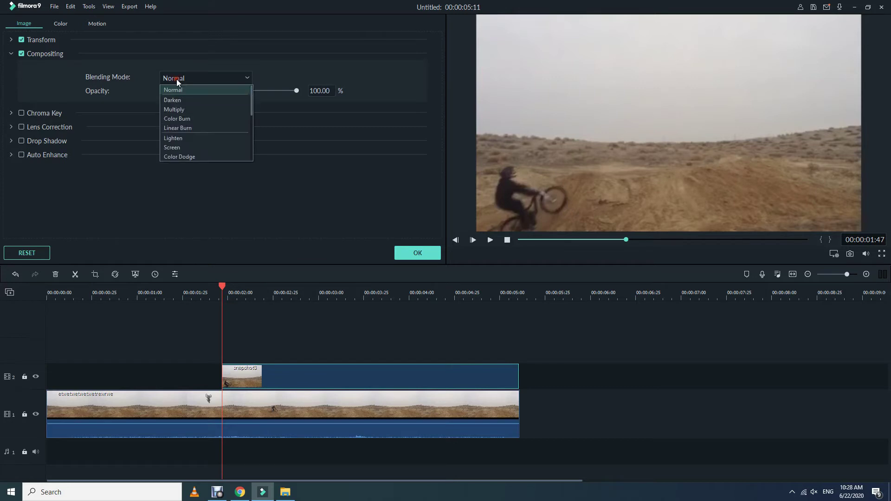
pyautogui.click(179, 102)
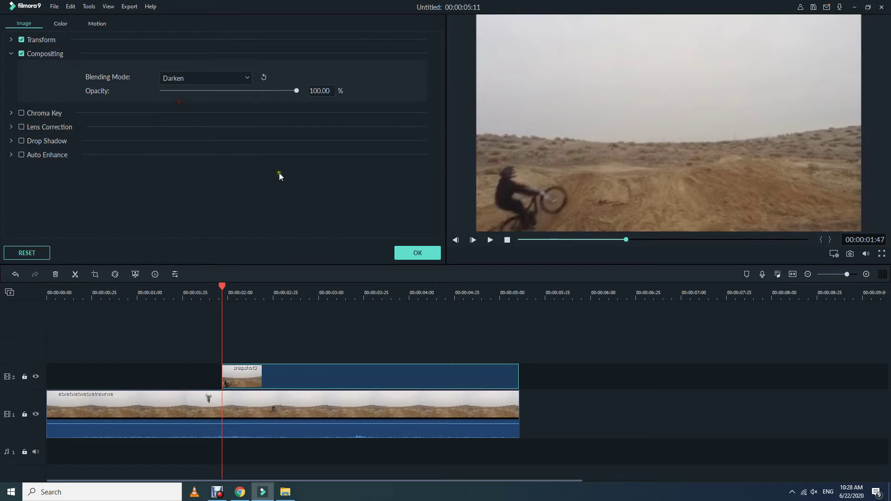
pyautogui.click(414, 254)
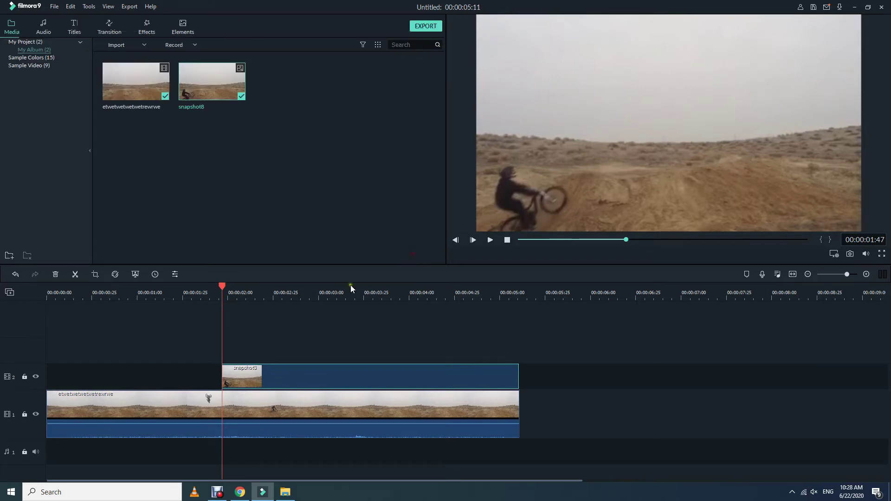
# Step: With video track 2 hidden, capture a snapshot at 00:00:02:16 and place it there on track 3, trimmed to the main clip's end
pyautogui.click(35, 379)
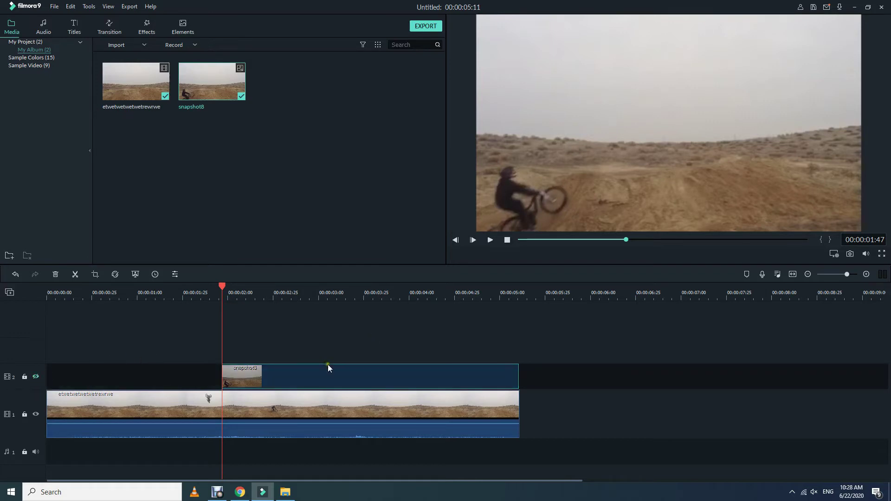
pyautogui.click(257, 293)
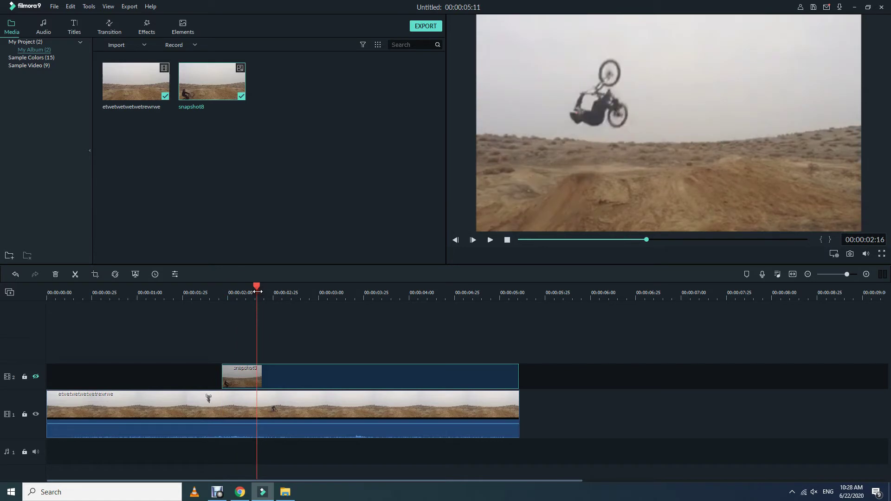
pyautogui.click(850, 255)
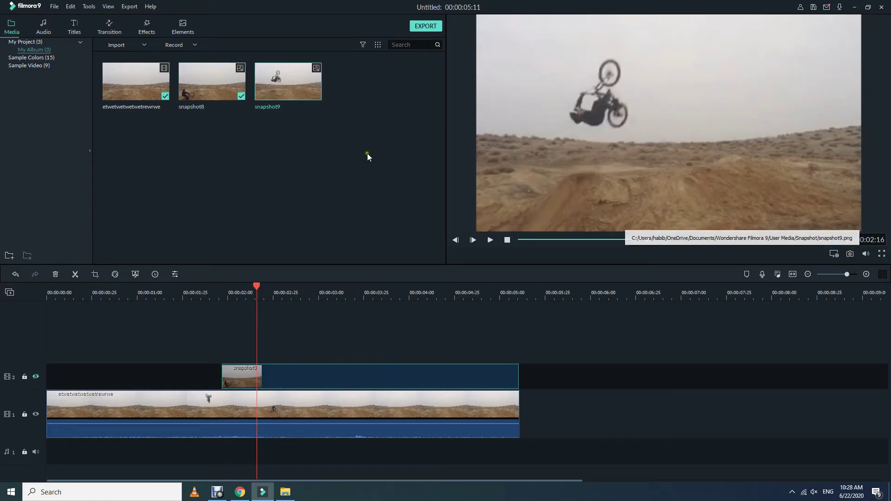
pyautogui.moveTo(299, 88); pyautogui.dragTo(261, 342)
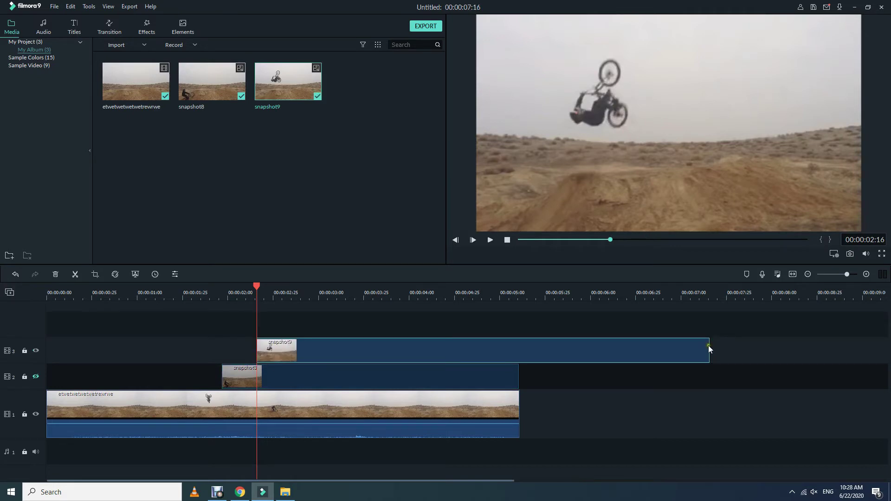
pyautogui.moveTo(709, 346); pyautogui.dragTo(519, 346)
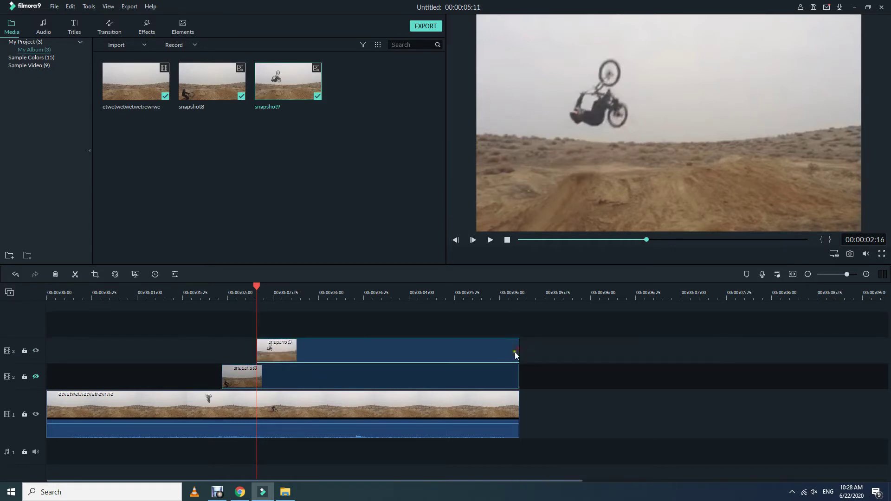
# Step: Set the blending mode of the snapshot on video track 3 to Darken
pyautogui.doubleClick(274, 349)
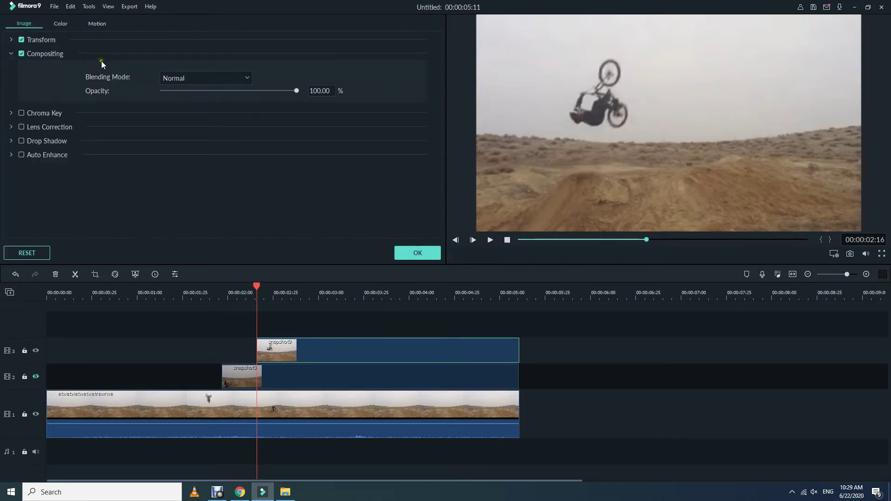
pyautogui.click(217, 80)
pyautogui.click(186, 103)
pyautogui.click(420, 253)
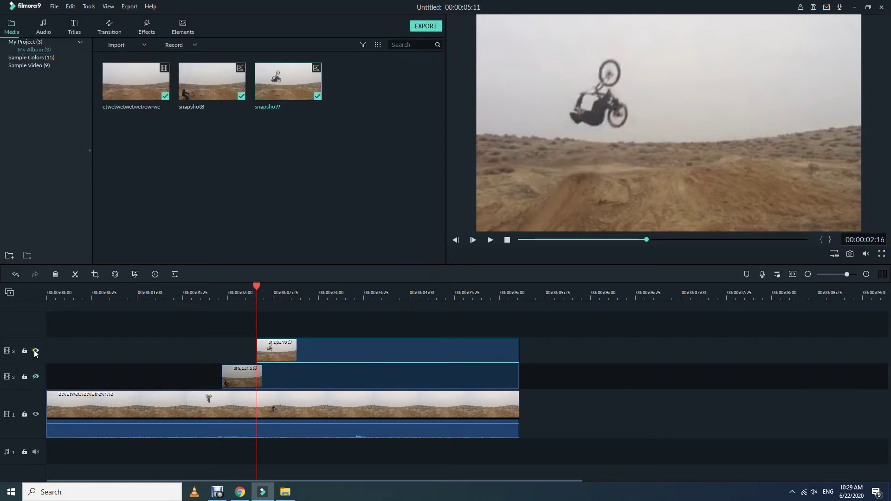
# Step: With video track 3 also hidden, capture a snapshot at 00:00:02:49 and place it there on track 4, trimmed to the main clip's end
pyautogui.click(316, 292)
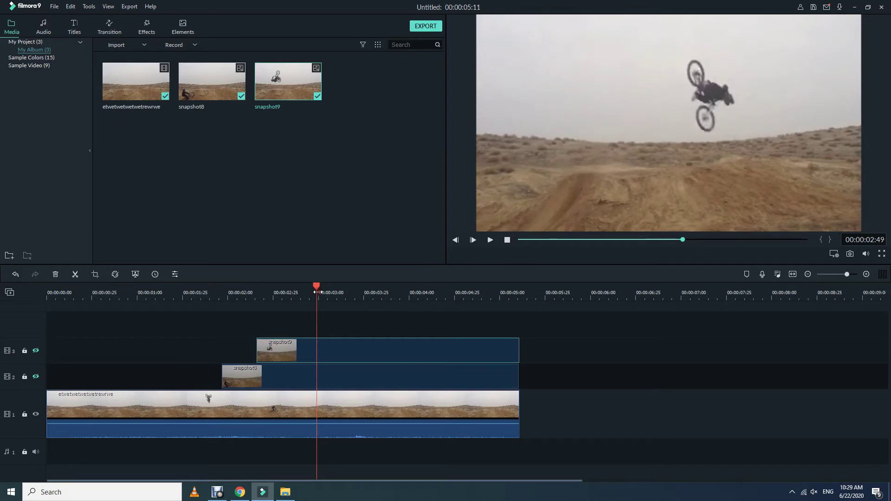
pyautogui.click(849, 254)
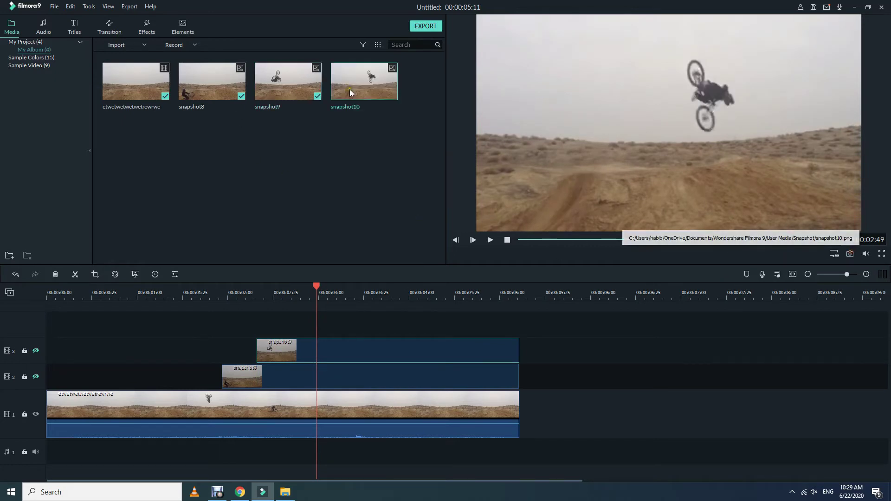
pyautogui.moveTo(350, 91); pyautogui.dragTo(316, 330)
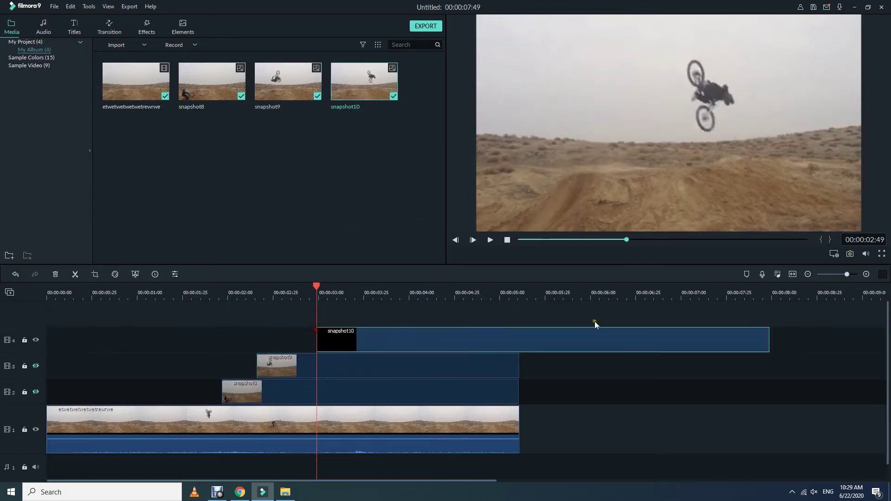
pyautogui.moveTo(769, 339); pyautogui.dragTo(519, 349)
# Step: Set the blending mode of the snapshot on video track 4 to Darken
pyautogui.doubleClick(356, 350)
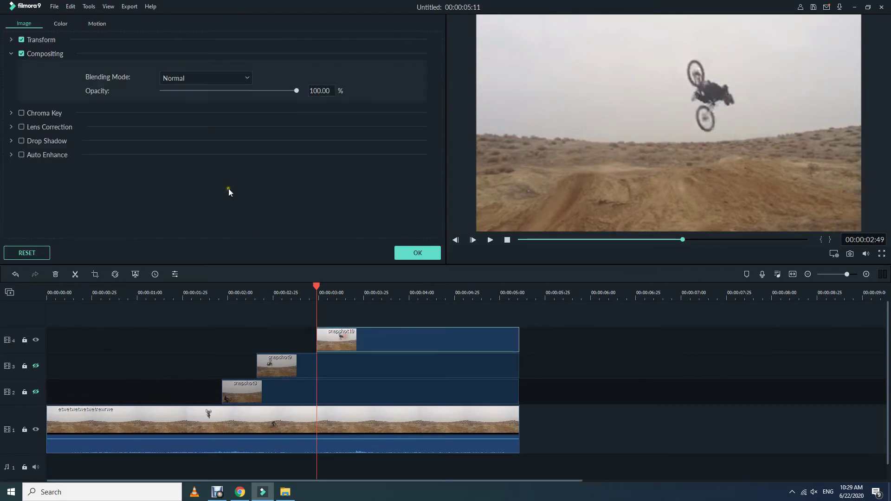
pyautogui.click(196, 80)
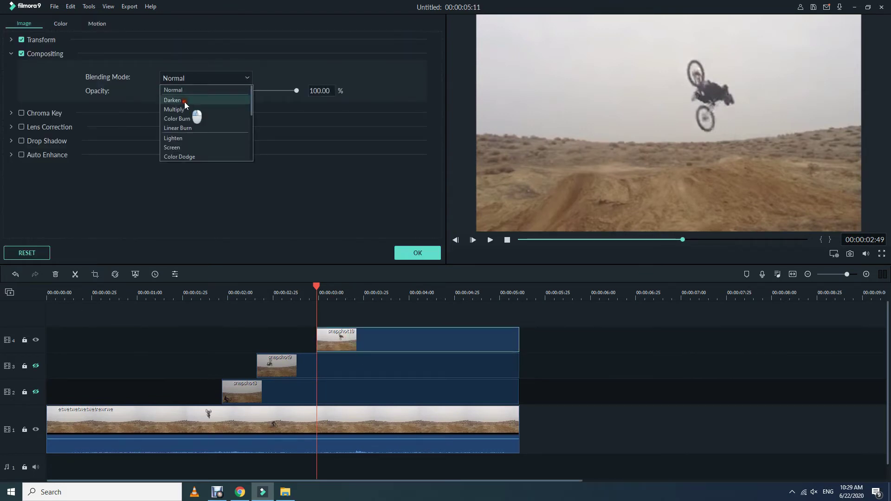
pyautogui.click(185, 102)
pyautogui.click(417, 253)
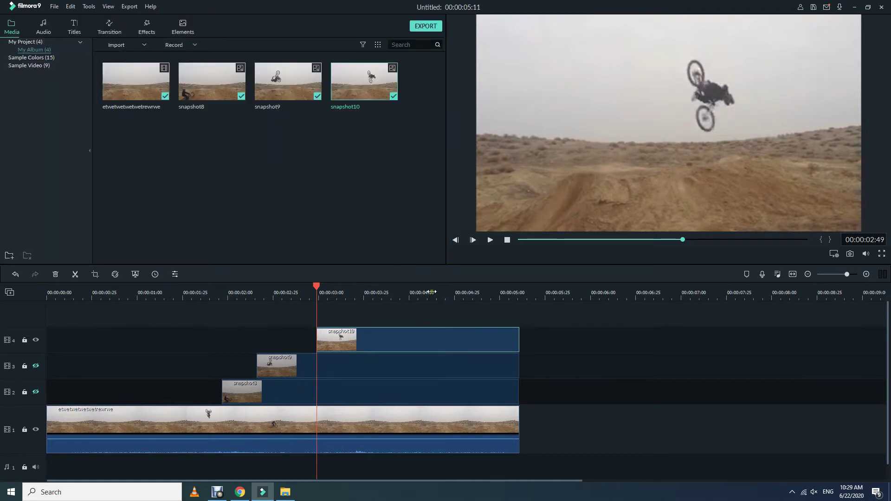
# Step: Capture a snapshot of the preview at 00:00:03:25 and place it there on video track 5, trimmed to the main clip's end
pyautogui.click(407, 293)
pyautogui.click(387, 292)
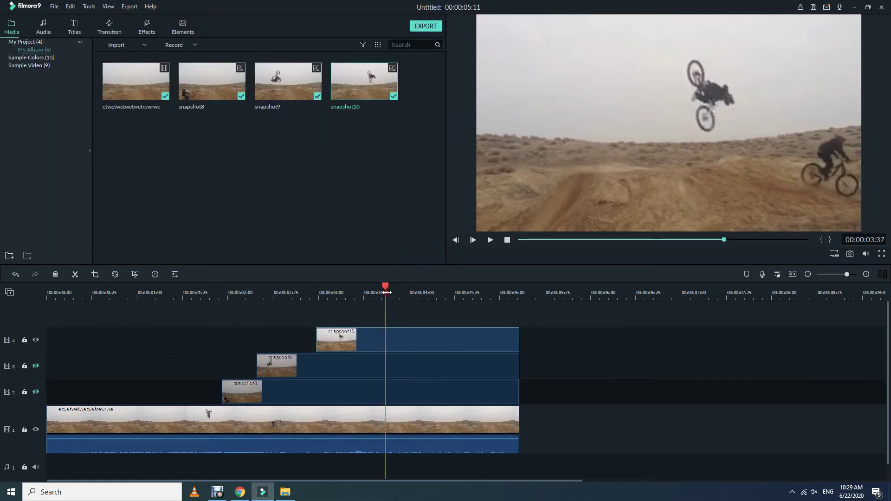
pyautogui.click(372, 292)
pyautogui.click(364, 292)
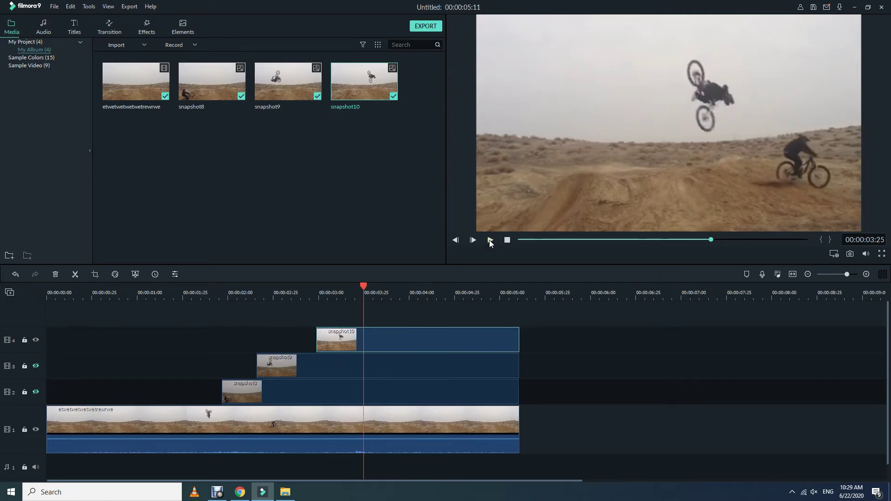
pyautogui.click(850, 253)
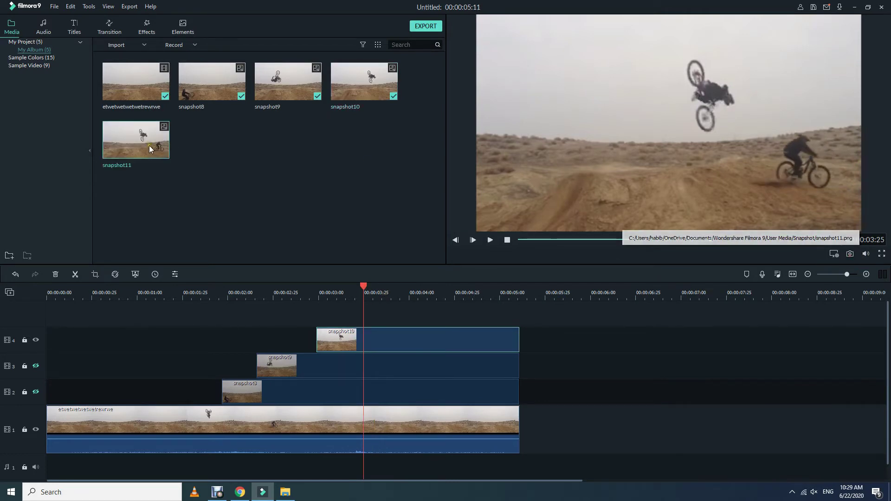
pyautogui.moveTo(150, 148); pyautogui.dragTo(370, 332)
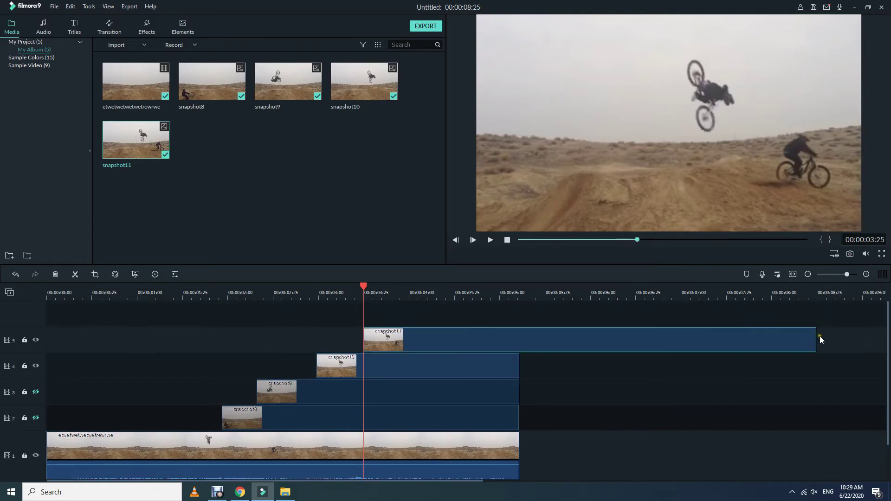
pyautogui.moveTo(820, 340); pyautogui.dragTo(519, 344)
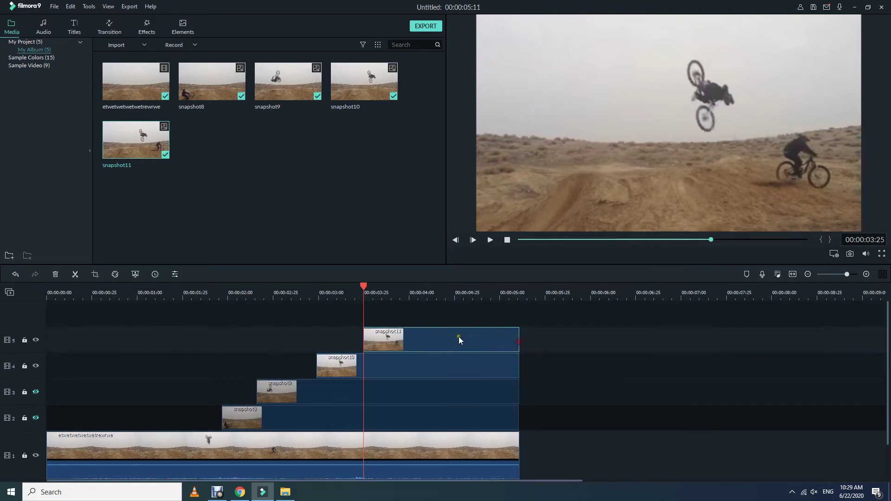
# Step: Set the blending mode of the snapshot on video track 5 to Darken
pyautogui.doubleClick(460, 340)
pyautogui.click(246, 78)
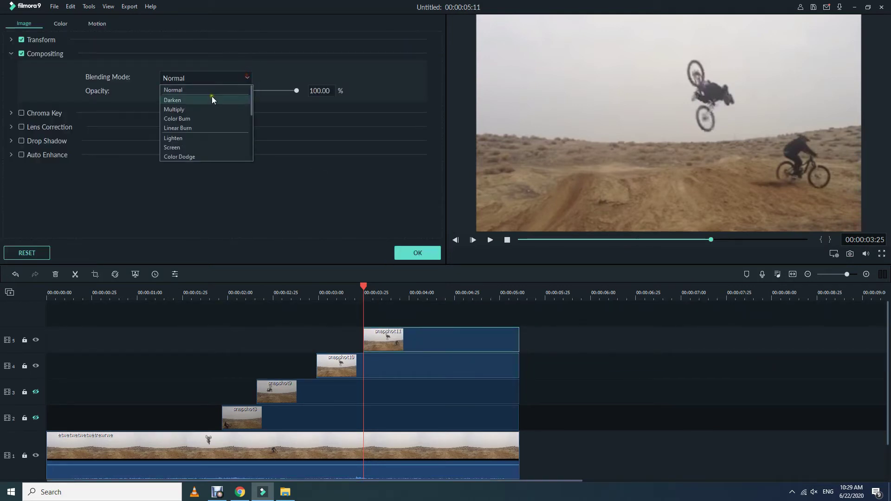
pyautogui.click(211, 100)
pyautogui.click(418, 253)
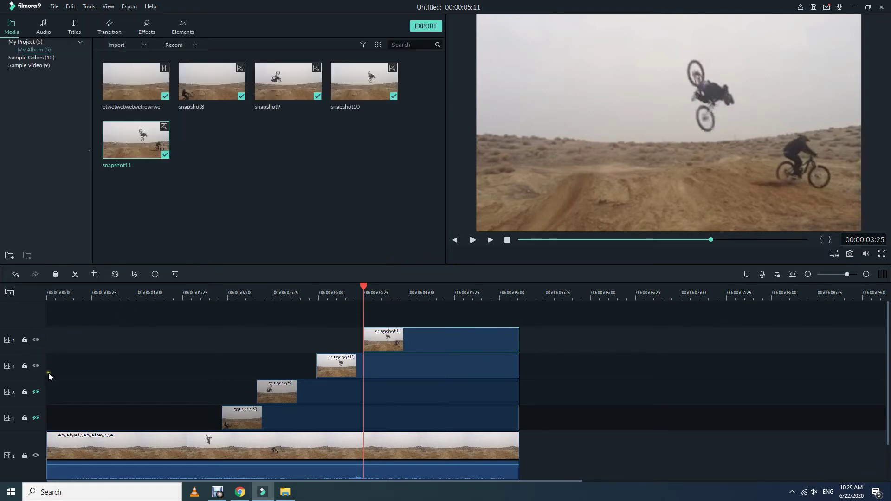
# Step: Make video tracks 3 and 2 visible and play the composite from the start of the timeline
pyautogui.click(36, 392)
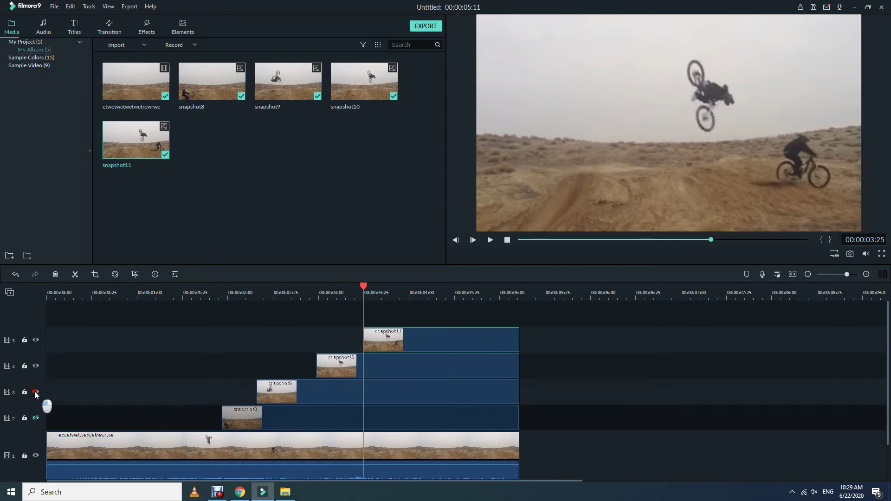
pyautogui.click(31, 424)
pyautogui.click(36, 417)
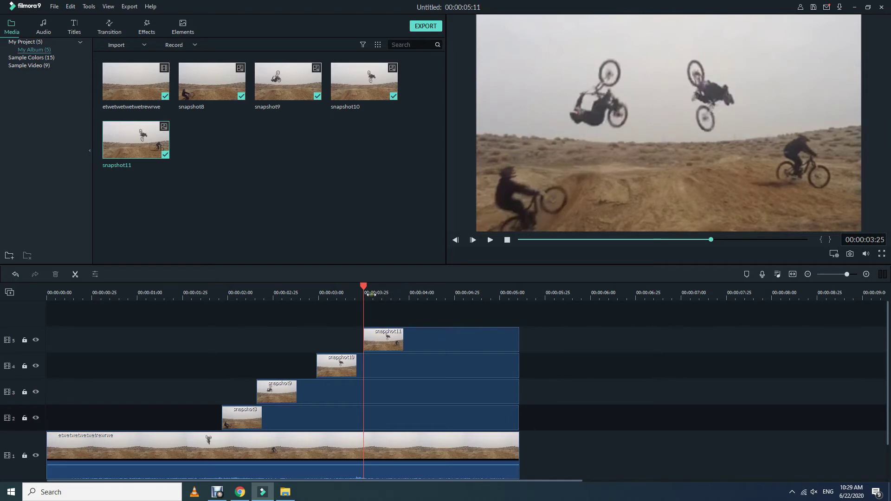
pyautogui.moveTo(367, 292); pyautogui.dragTo(48, 289)
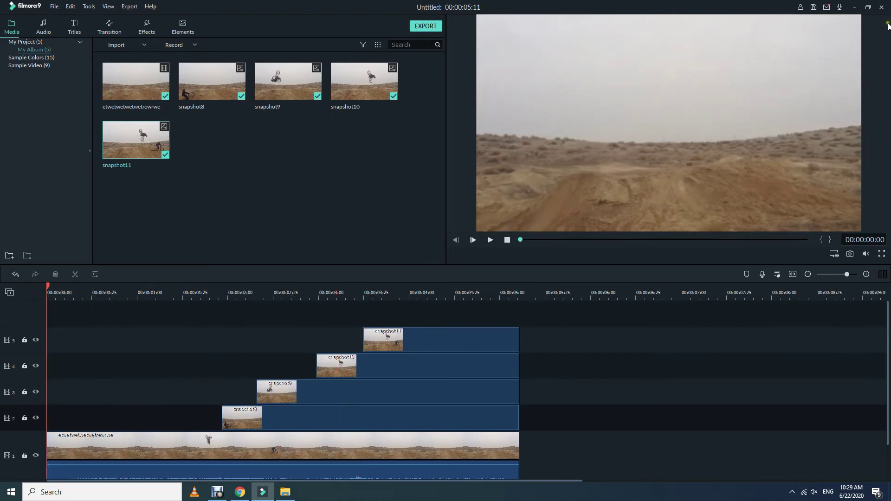
pyautogui.click(490, 241)
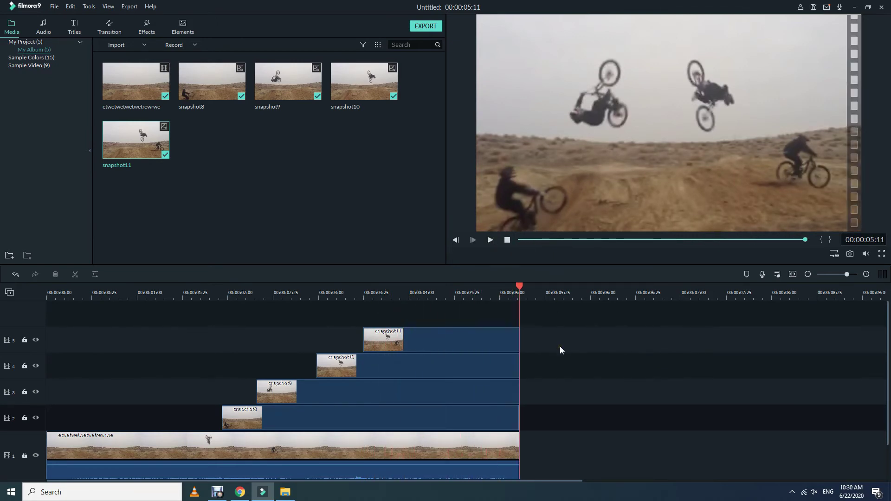
# Step: Export the composite to D:/ as an MP4 file named fdgdf and close the export window
pyautogui.click(432, 26)
pyautogui.click(440, 169)
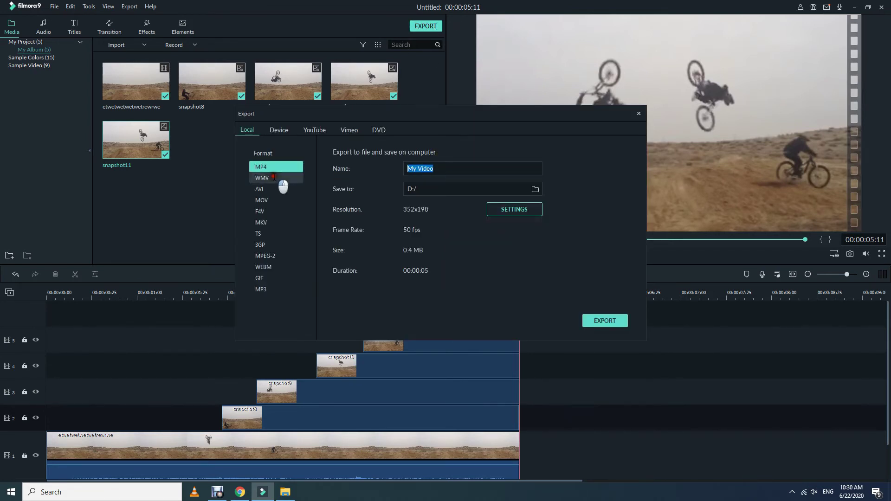
pyautogui.write('fdgdf')
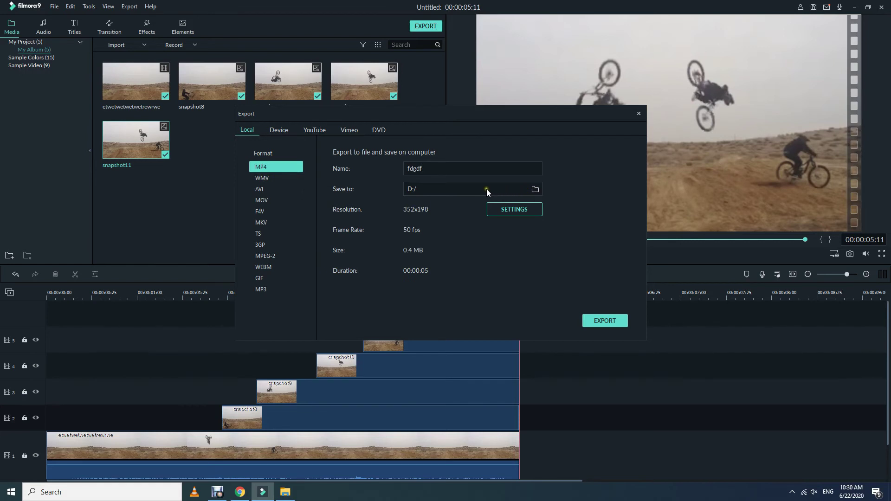
pyautogui.click(601, 322)
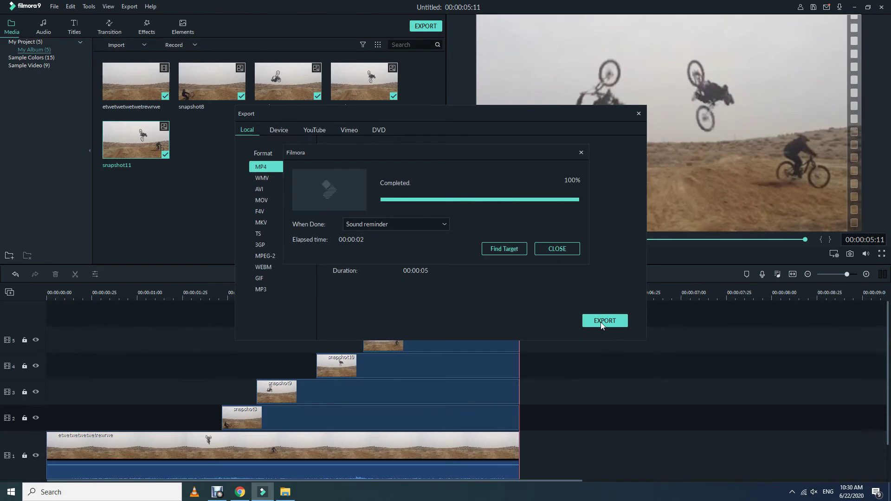
pyautogui.click(554, 255)
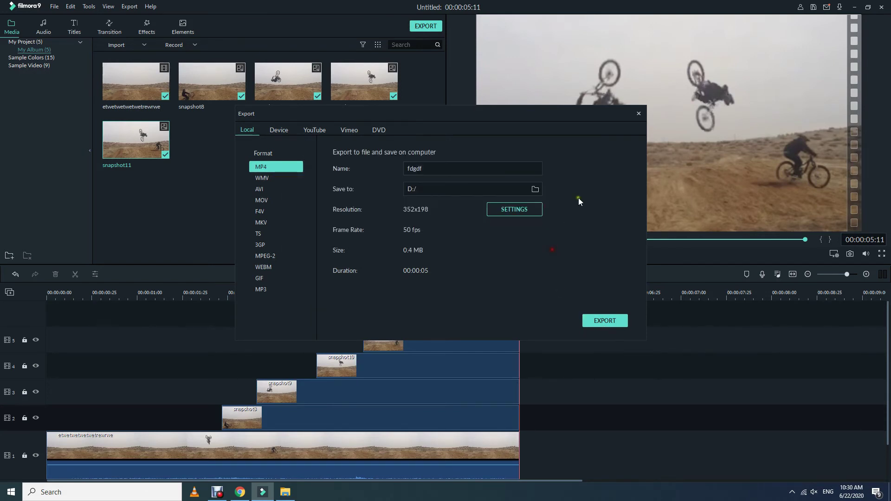
pyautogui.click(639, 113)
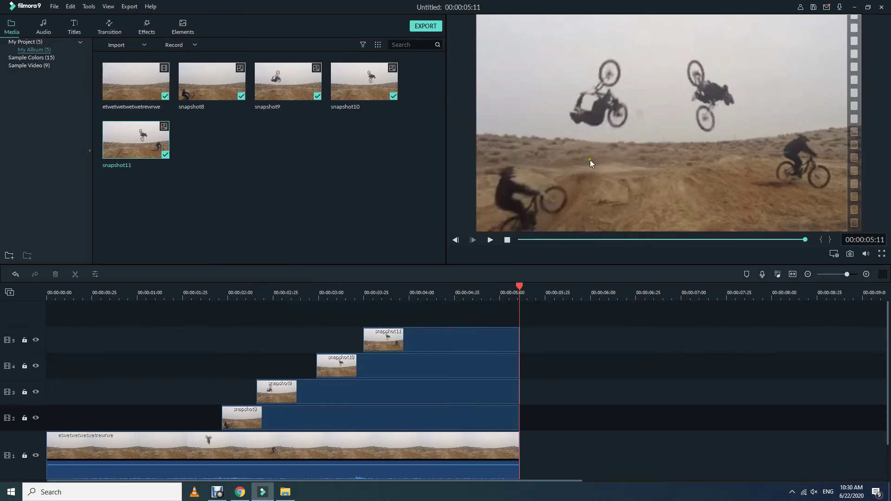
# Step: Switch to File Explorer, open Local Disk (D:) and bring the fdgdf video into Filmora's media library
pyautogui.click(285, 493)
pyautogui.click(36, 225)
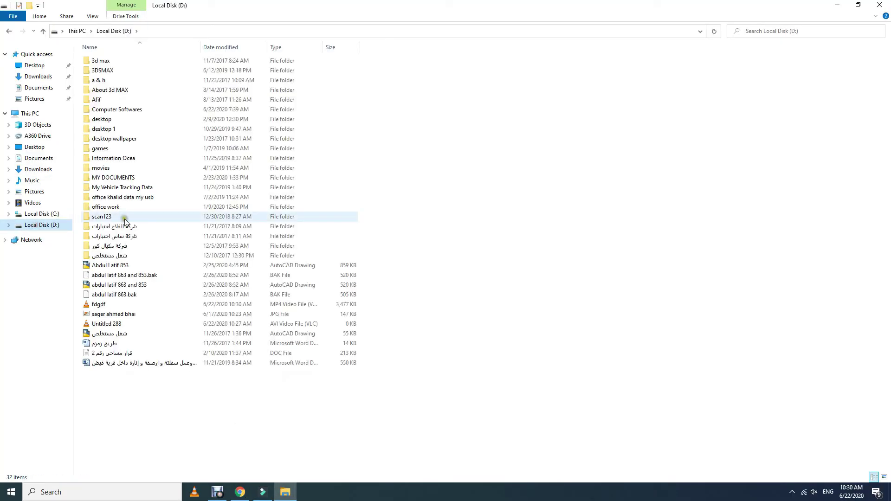
pyautogui.click(90, 306)
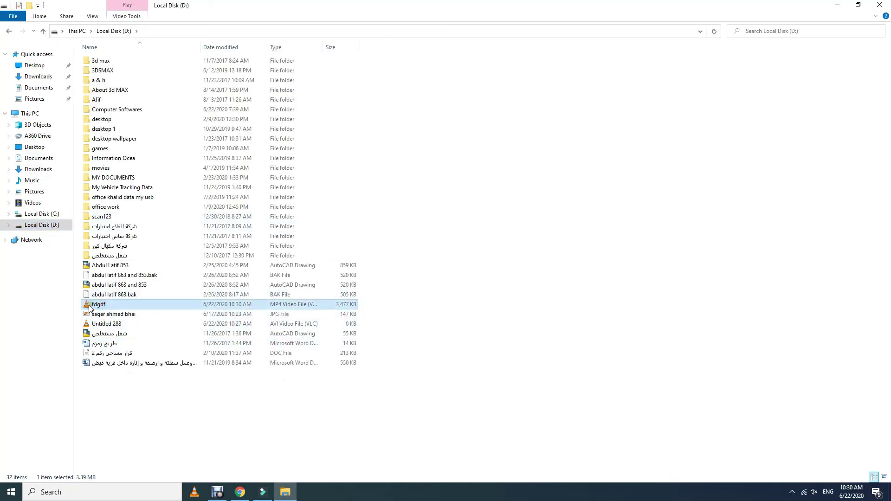
pyautogui.moveTo(90, 306); pyautogui.dragTo(320, 202)
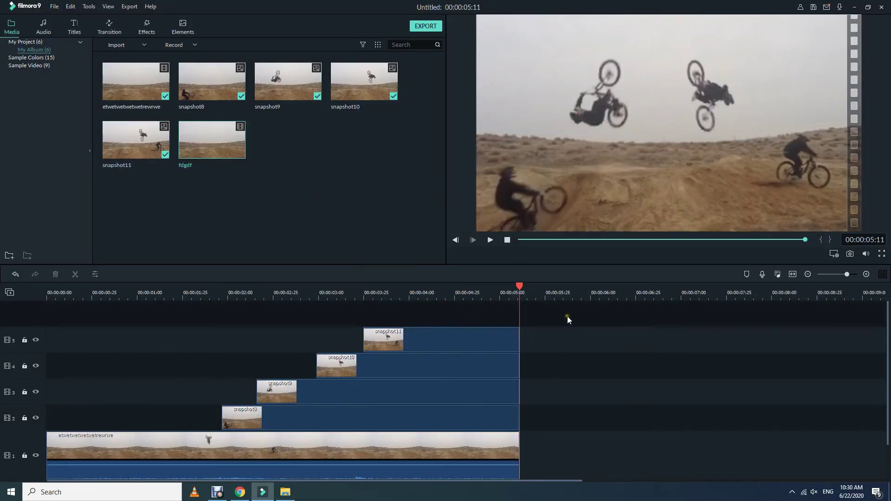
# Step: Delete all clips from the timeline and remove the empty tracks
pyautogui.moveTo(567, 316); pyautogui.dragTo(155, 443)
pyautogui.press('Delete')
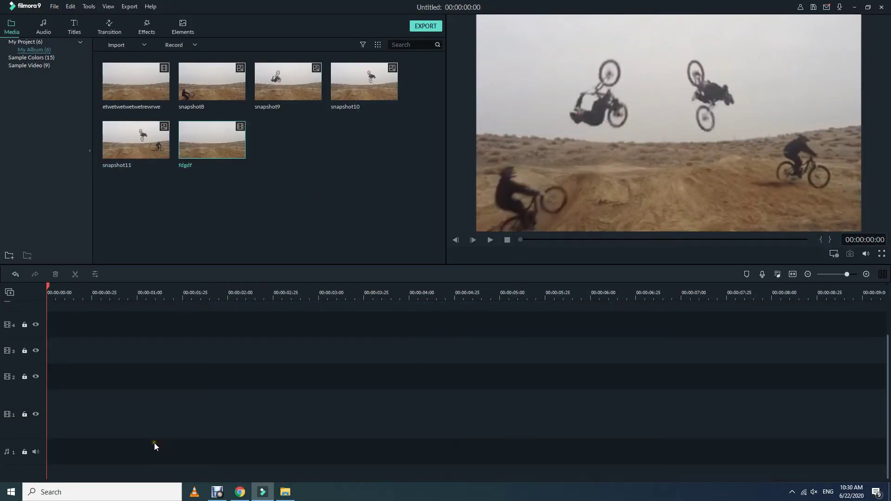
pyautogui.rightClick(41, 336)
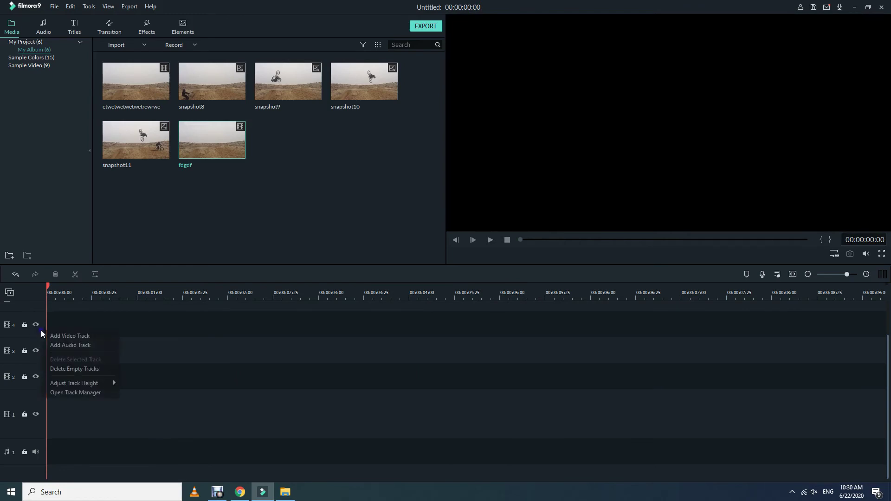
pyautogui.click(69, 369)
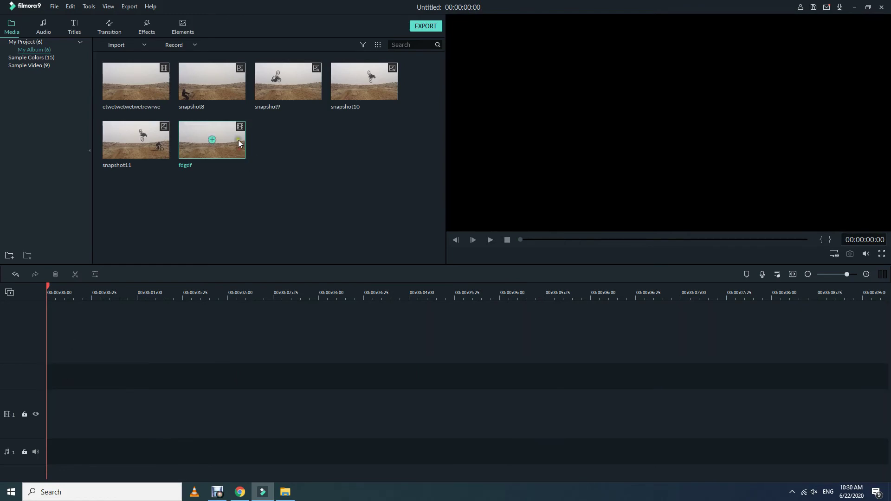
# Step: Place the fdgdf clip at the start of video track 1 and match the project settings to the media
pyautogui.moveTo(238, 140); pyautogui.dragTo(47, 426)
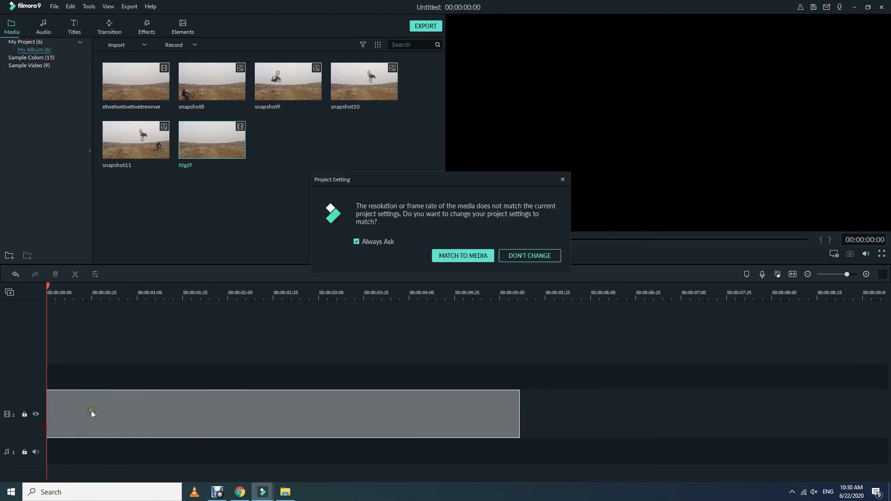
pyautogui.click(484, 255)
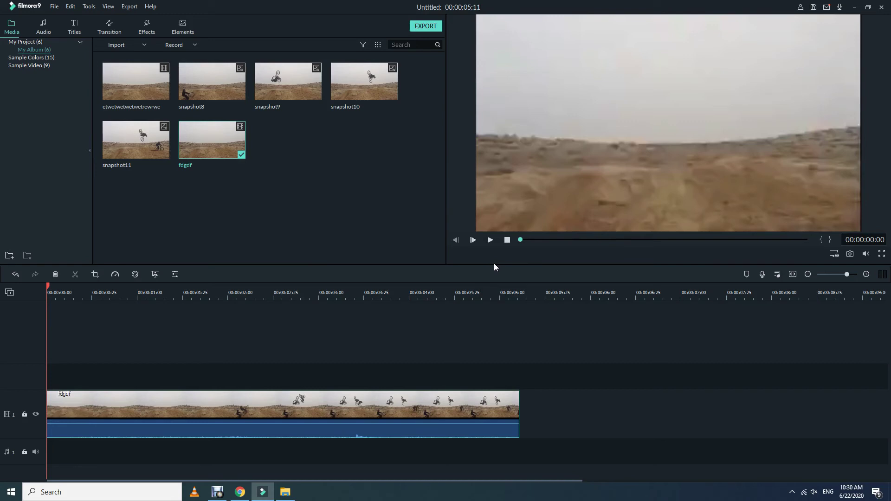
pyautogui.rightClick(486, 414)
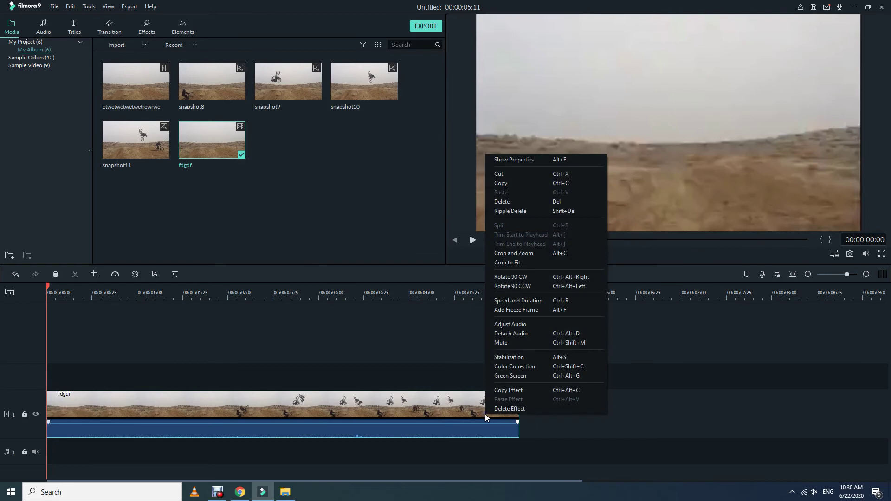
pyautogui.click(510, 302)
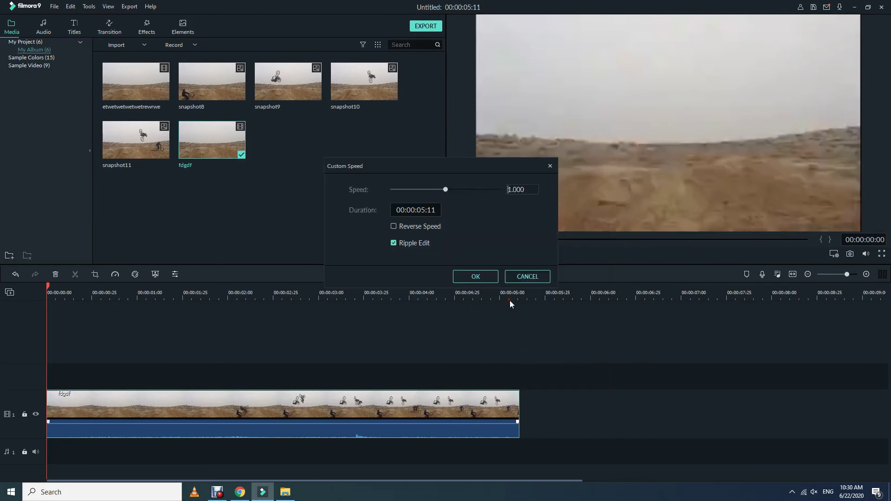
pyautogui.click(395, 227)
pyautogui.click(517, 277)
# Step: Apply Reverse Speed to the fdgdf clip on video track 1 and play it from the start
pyautogui.rightClick(486, 422)
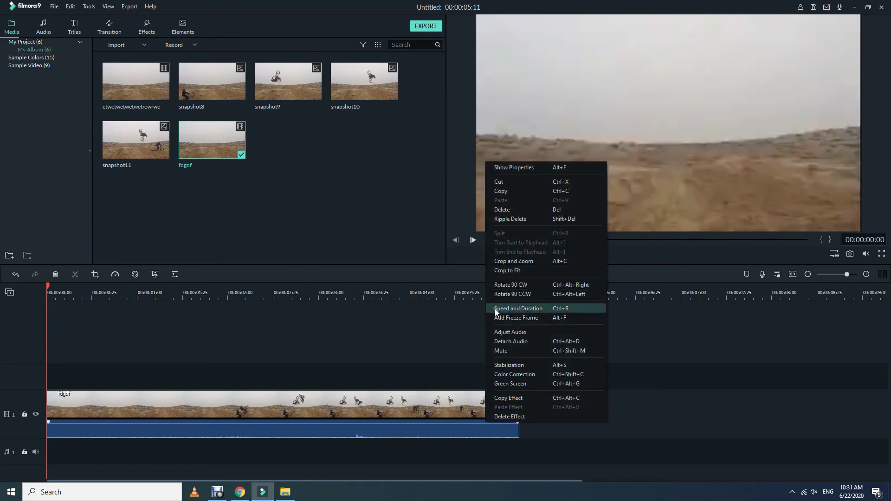
pyautogui.click(513, 308)
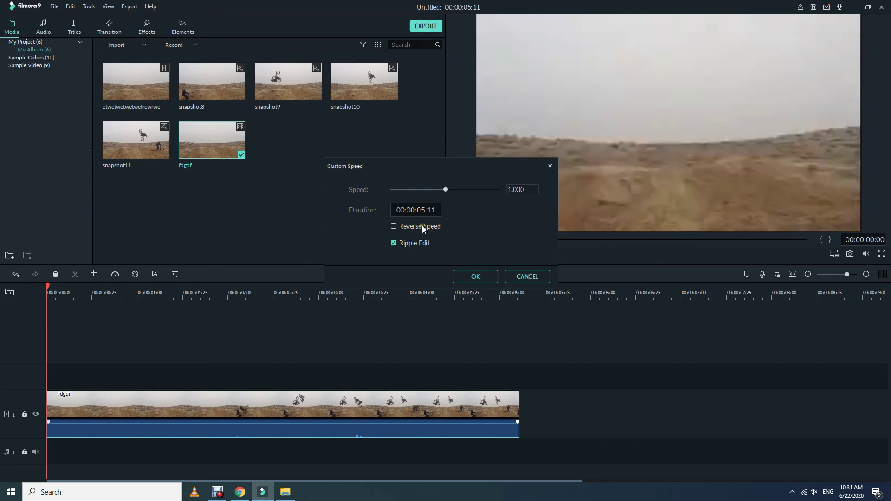
pyautogui.click(408, 228)
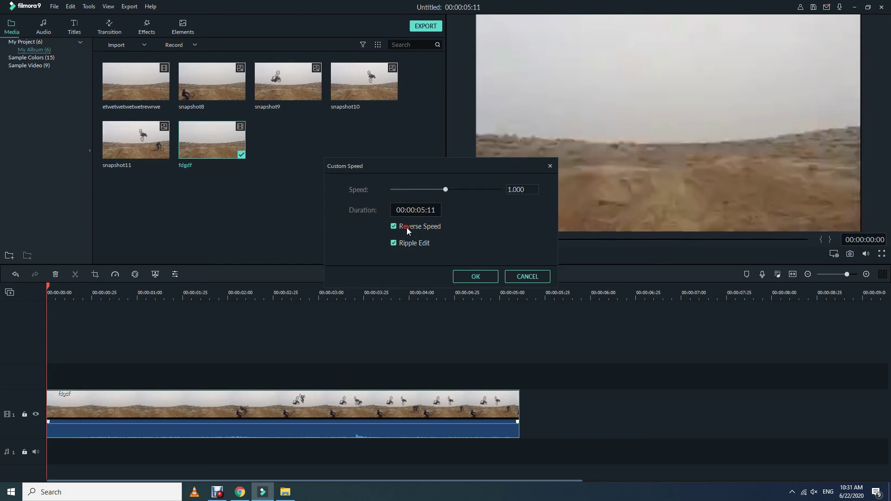
pyautogui.click(483, 277)
pyautogui.click(486, 252)
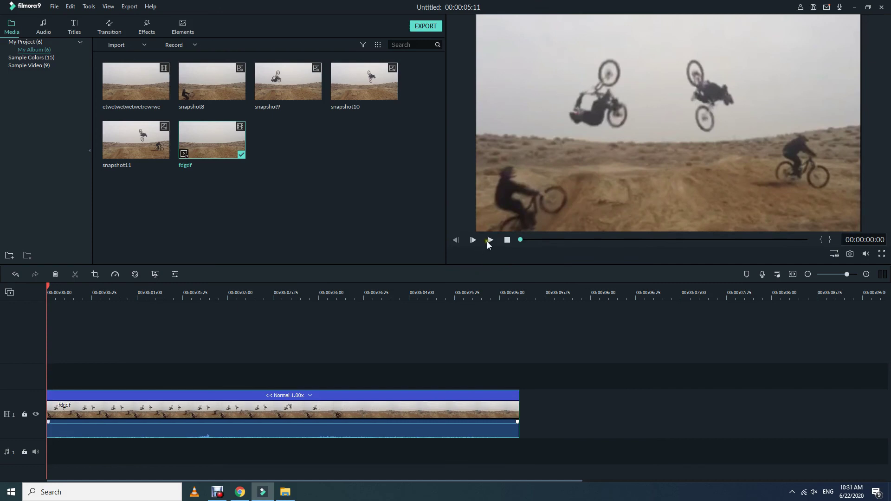
pyautogui.click(490, 240)
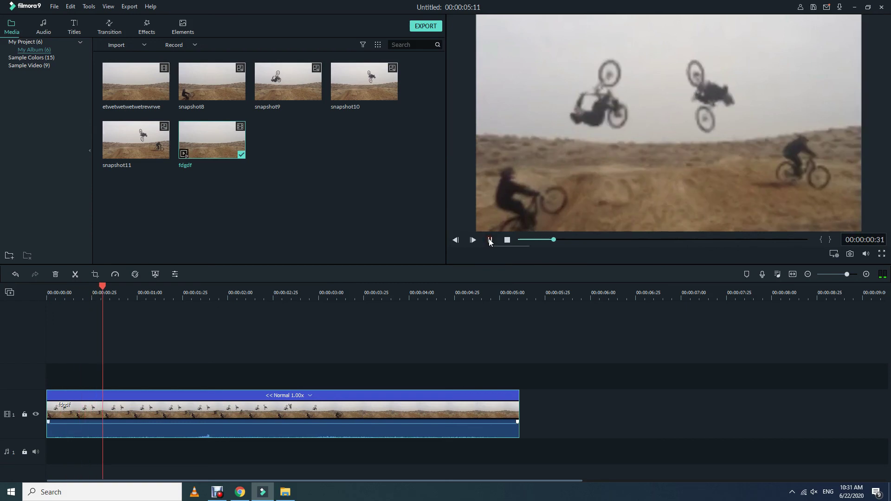